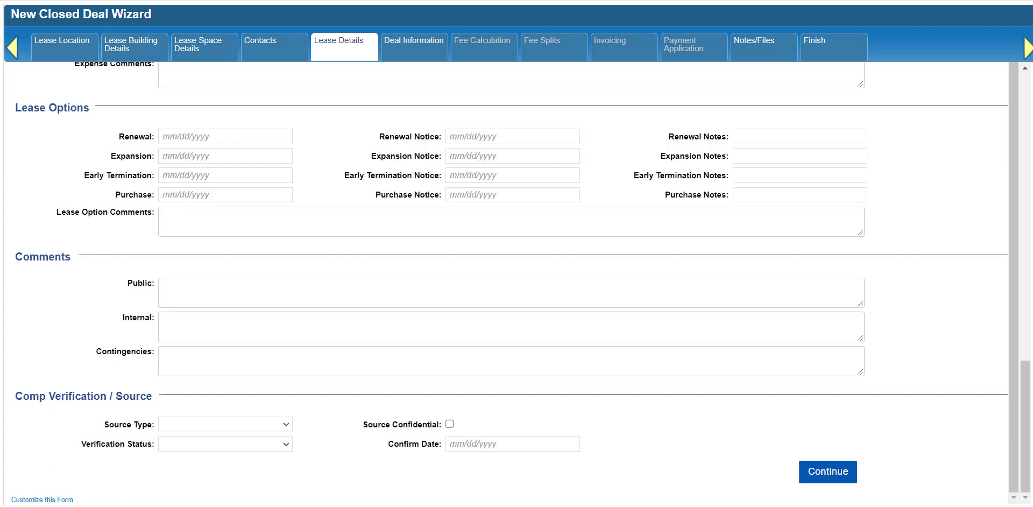
scroll(517, 283, "up", 12)
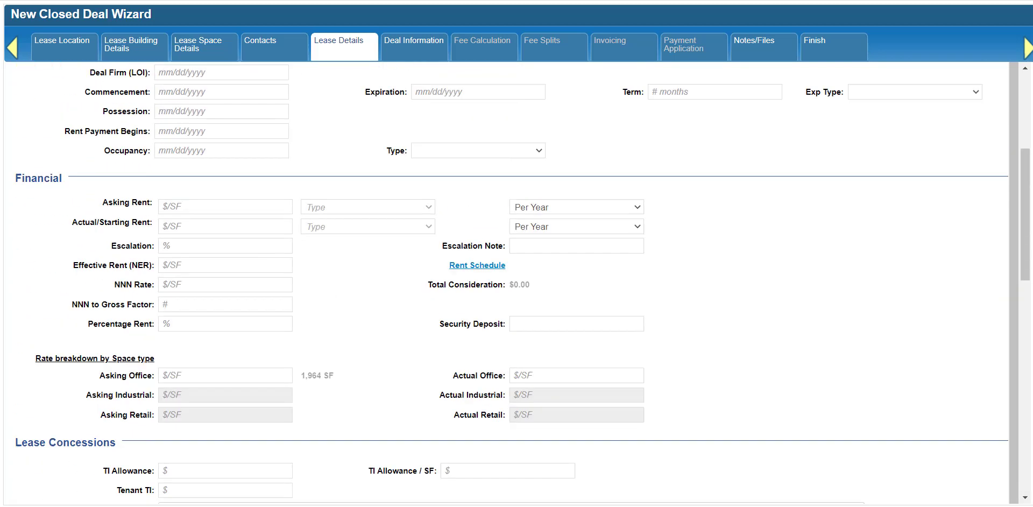
scroll(516, 283, "up", 5)
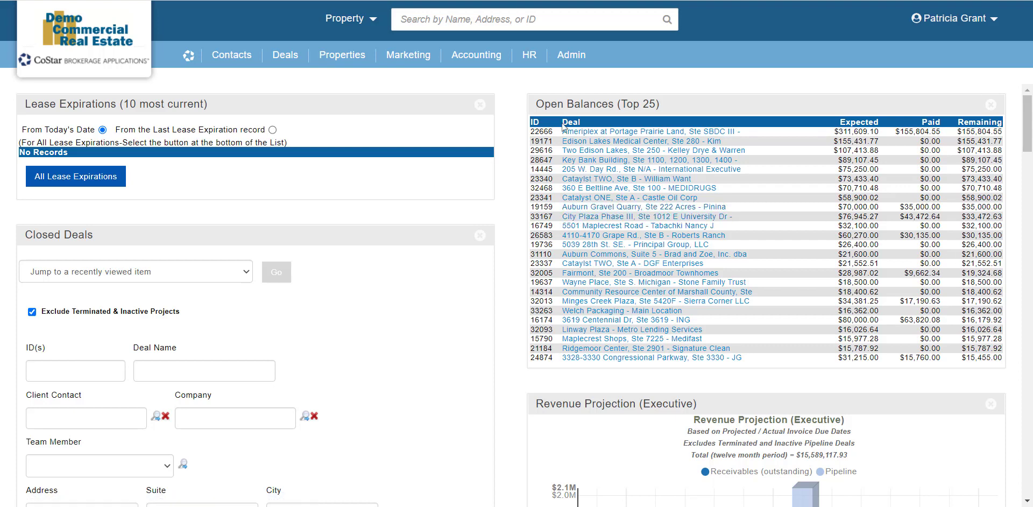
- Open the property comp search form and turn on the option to include confidential deals
left_click(343, 54)
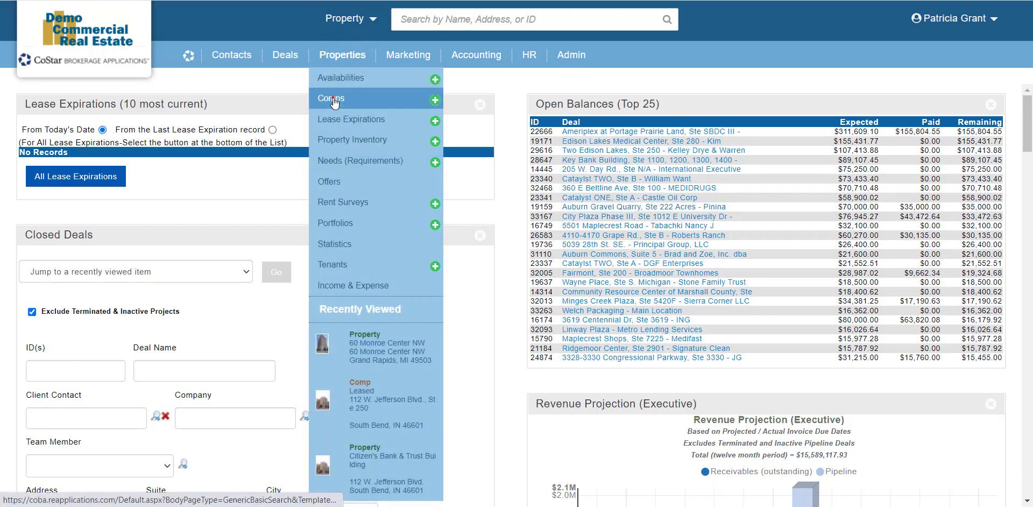
left_click(333, 98)
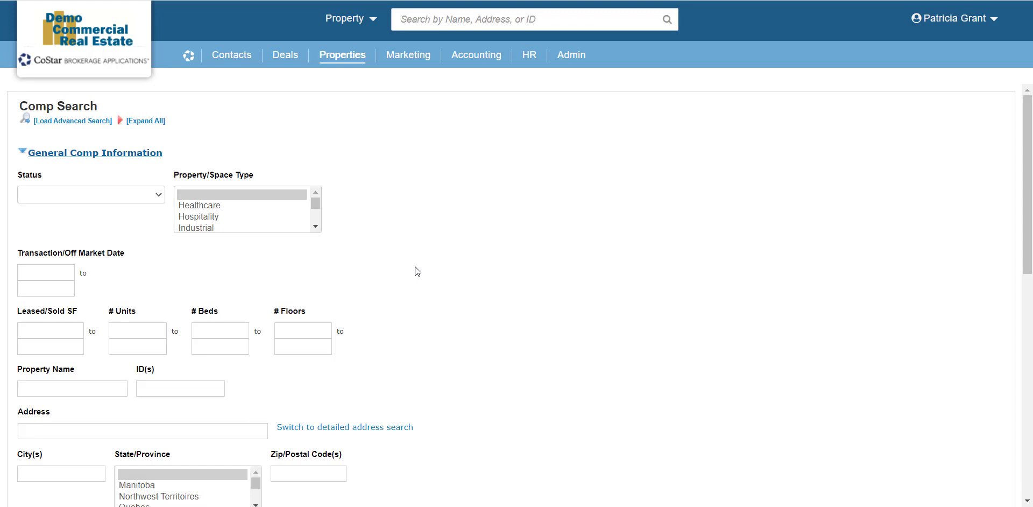
scroll(415, 266, "down", 8)
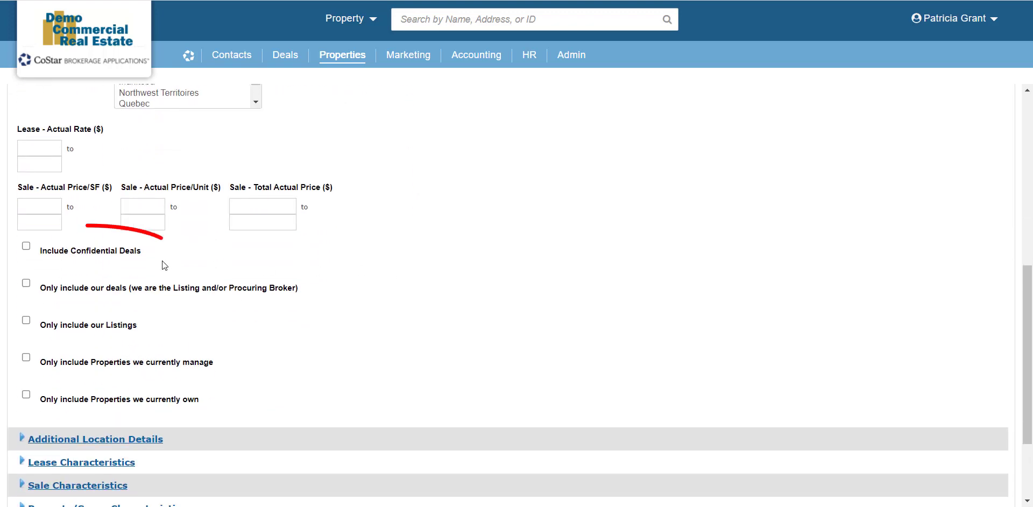
left_click(25, 246)
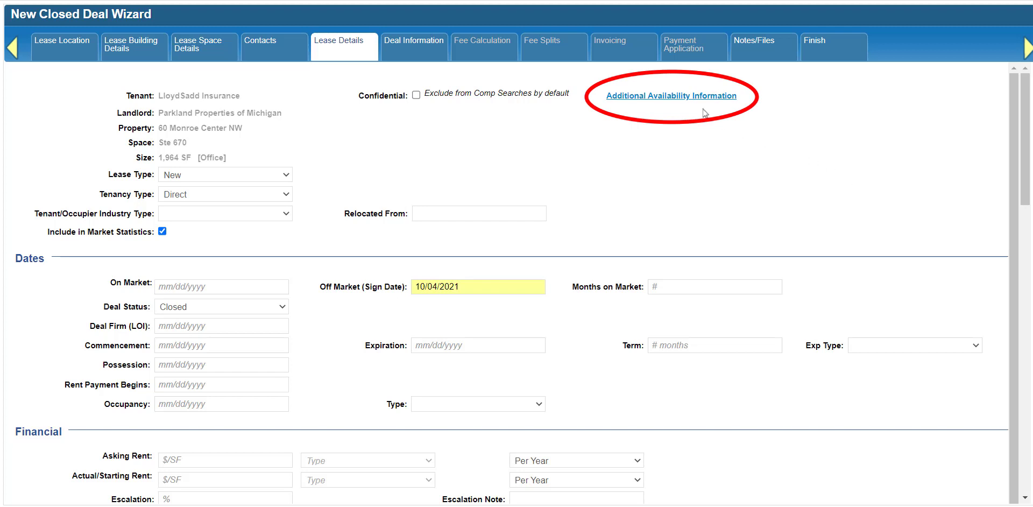
- Open the additional availability information from the lease details of the new closed deal
left_click(668, 97)
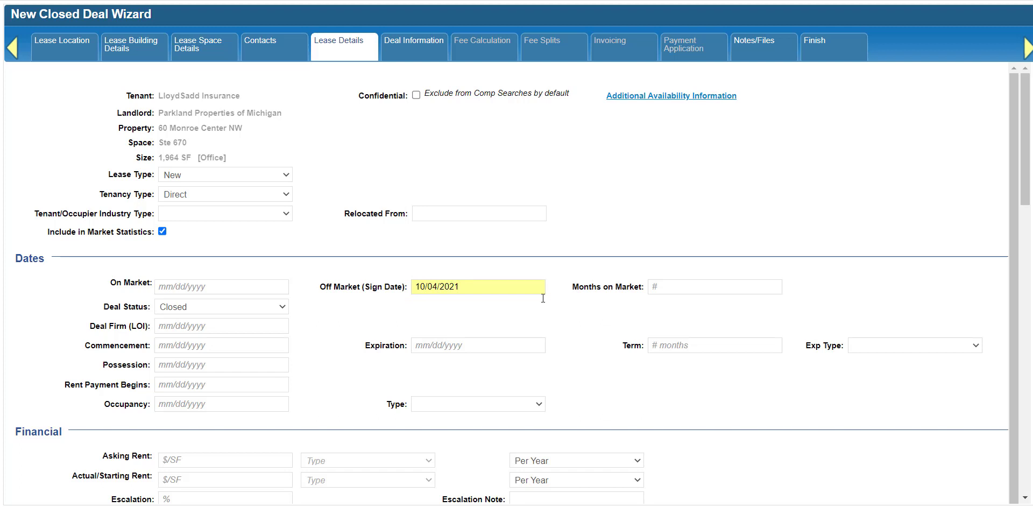
- Set the lease's Off Market (Sign Date) to 10/01/2021 and its On Market date to 07/01/2020
left_click(506, 286)
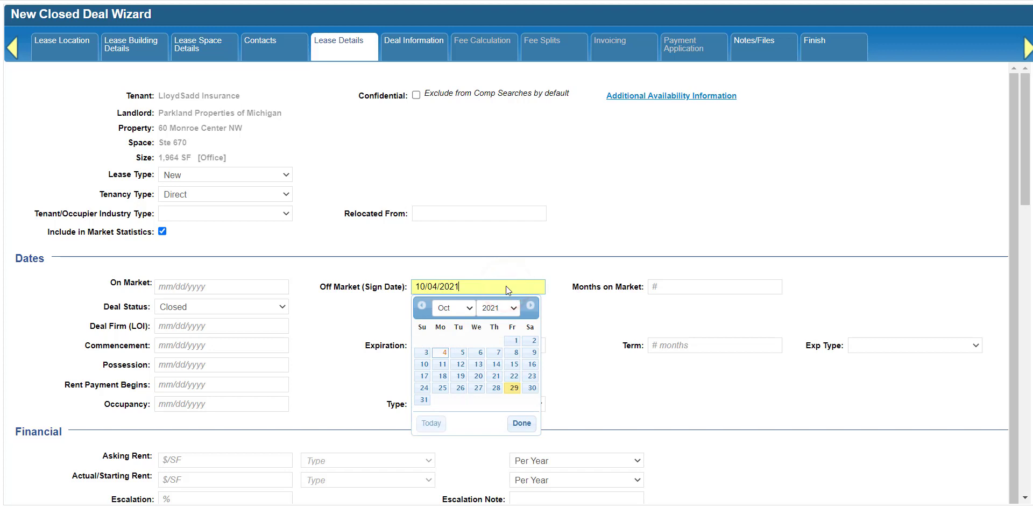
left_click(515, 340)
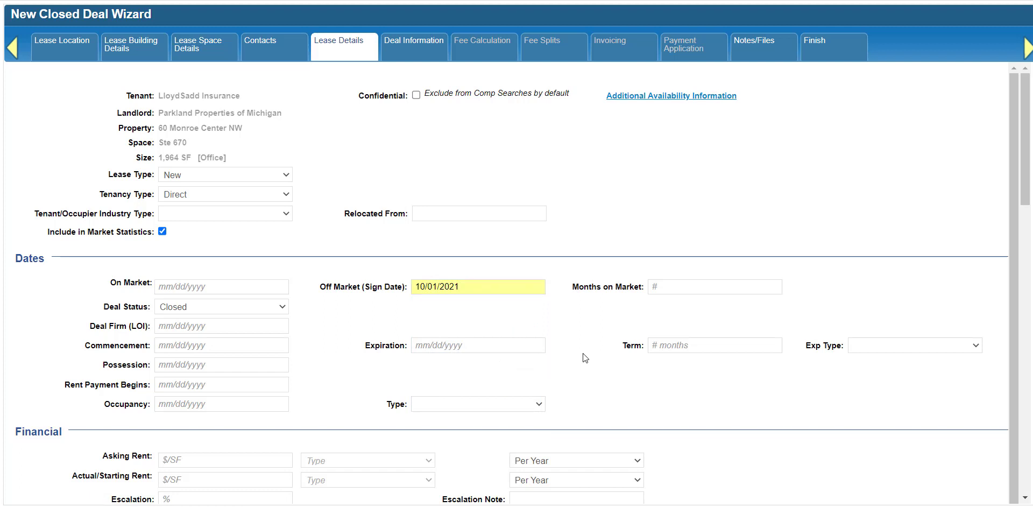
left_click(191, 285)
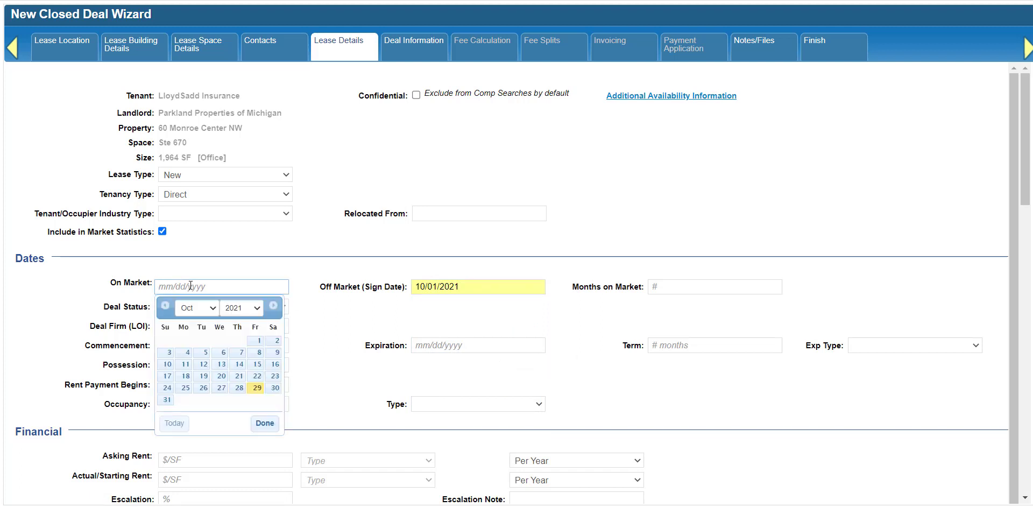
left_click(198, 308)
left_click(191, 370)
left_click(241, 308)
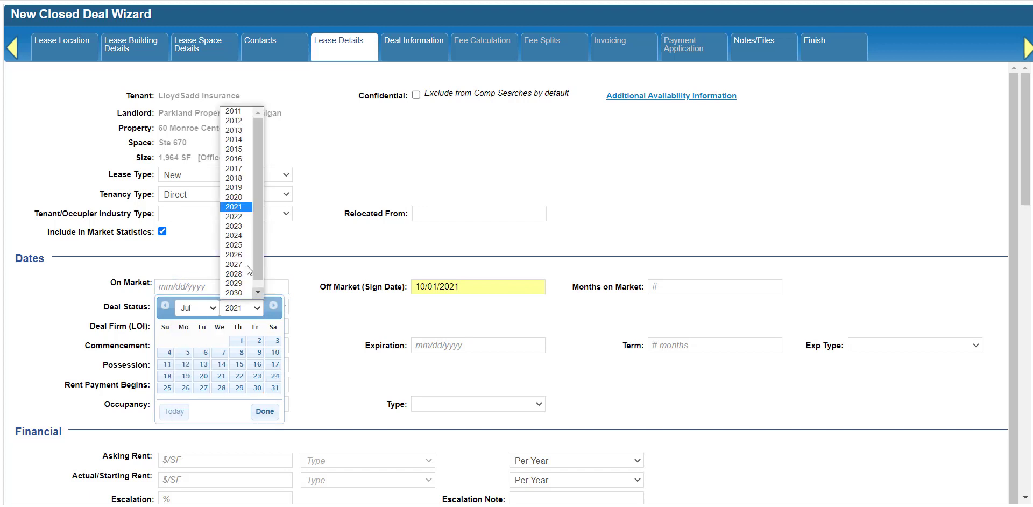
left_click(234, 197)
left_click(219, 341)
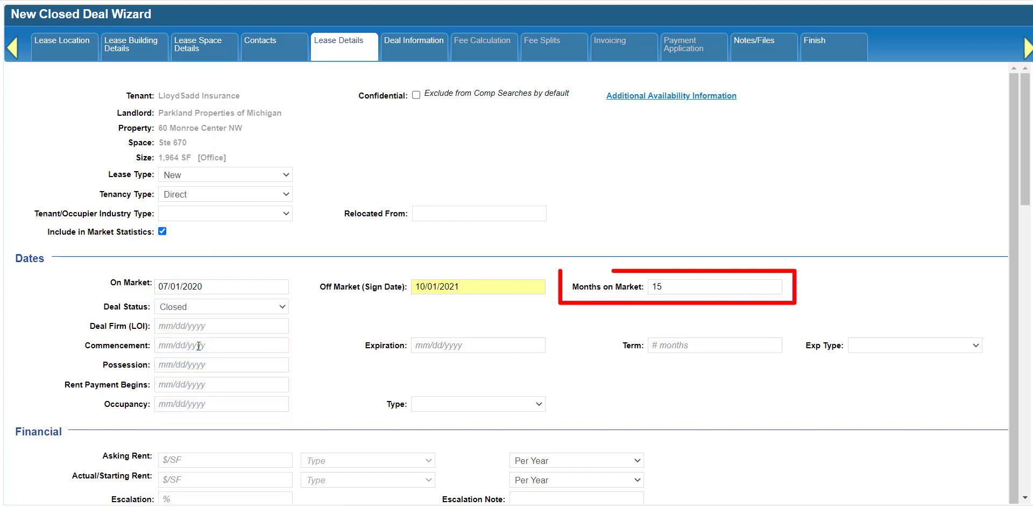
- Set the lease's Commencement date to 10/01/2021 and its Expiration date to 09/30/2026
left_click(199, 345)
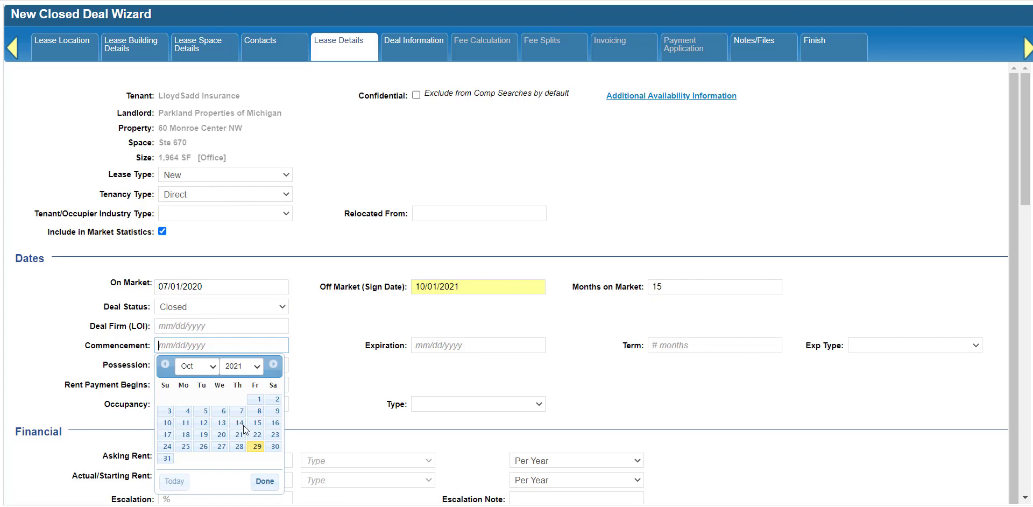
left_click(259, 399)
left_click(485, 346)
left_click(516, 367)
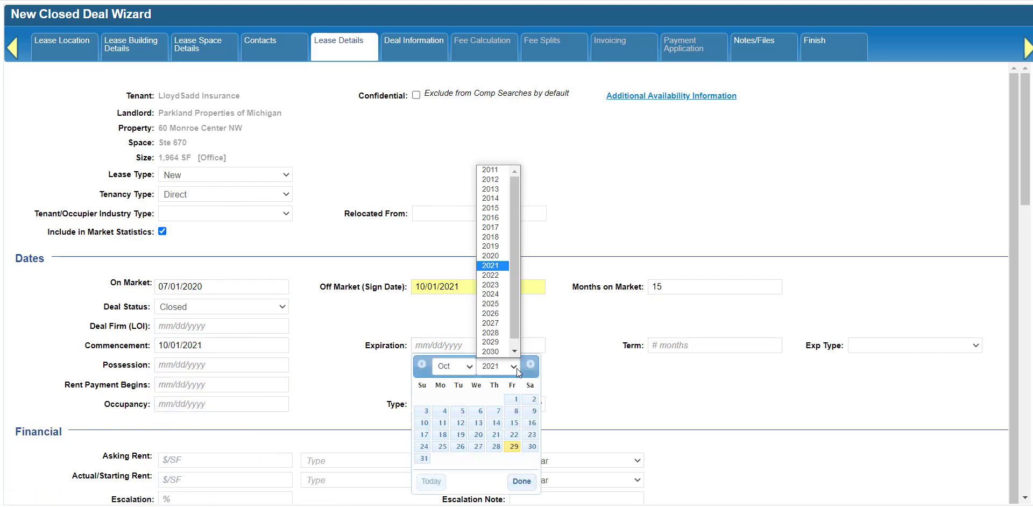
left_click(490, 313)
left_click(455, 366)
left_click(444, 456)
left_click(477, 446)
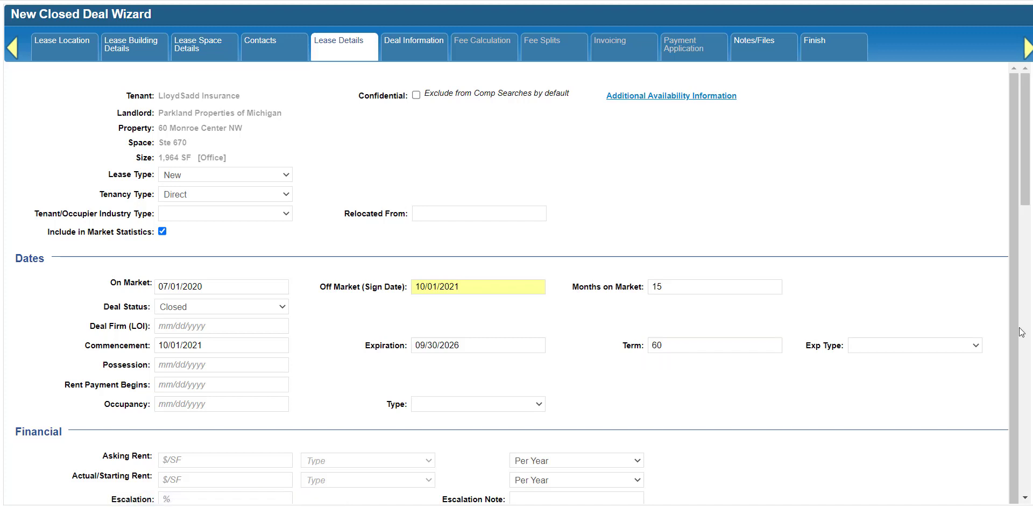
- Set the Actual/Starting Rent to $18.55 per SF with type GROSS, and the Escalation to 3%
scroll(839, 300, "down", 2)
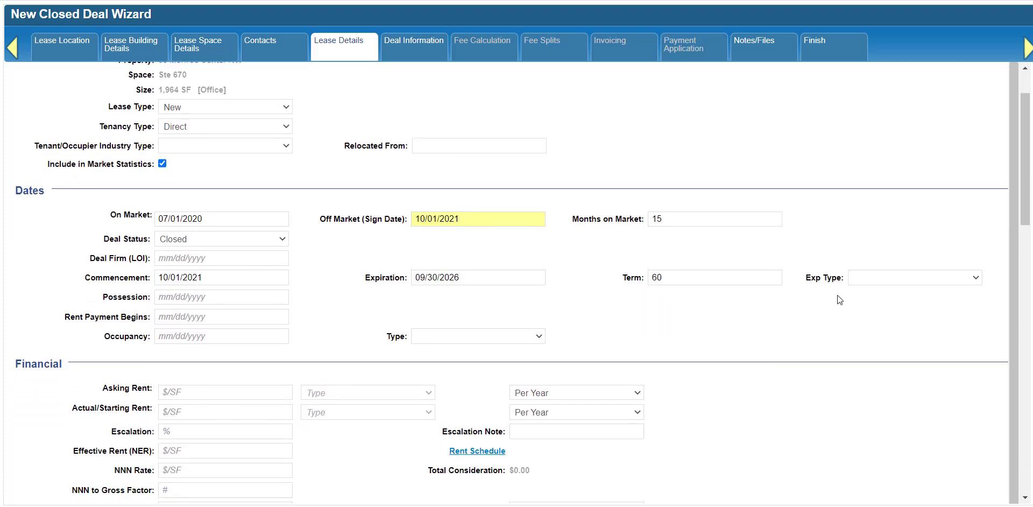
scroll(840, 300, "down", 1)
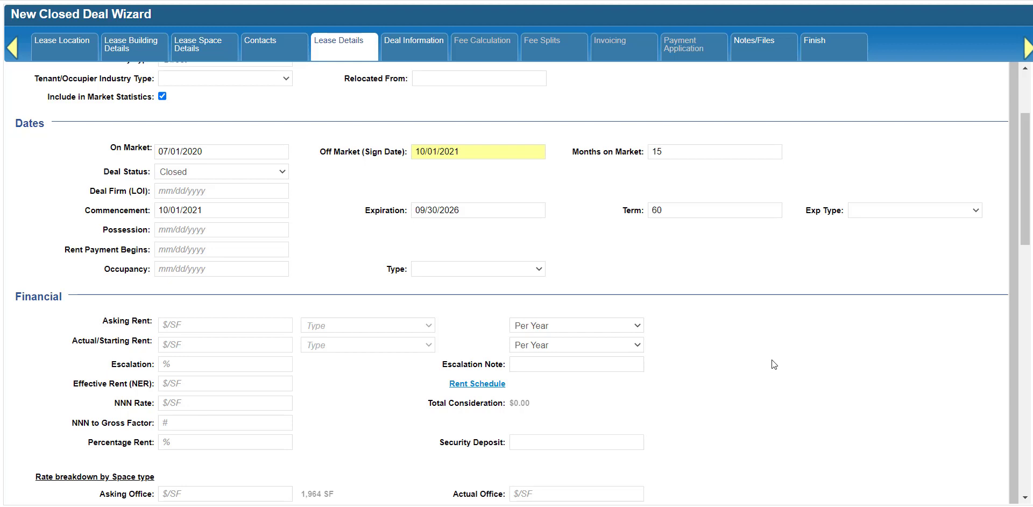
left_click(169, 343)
type("18.55")
key("Tab")
left_click(388, 345)
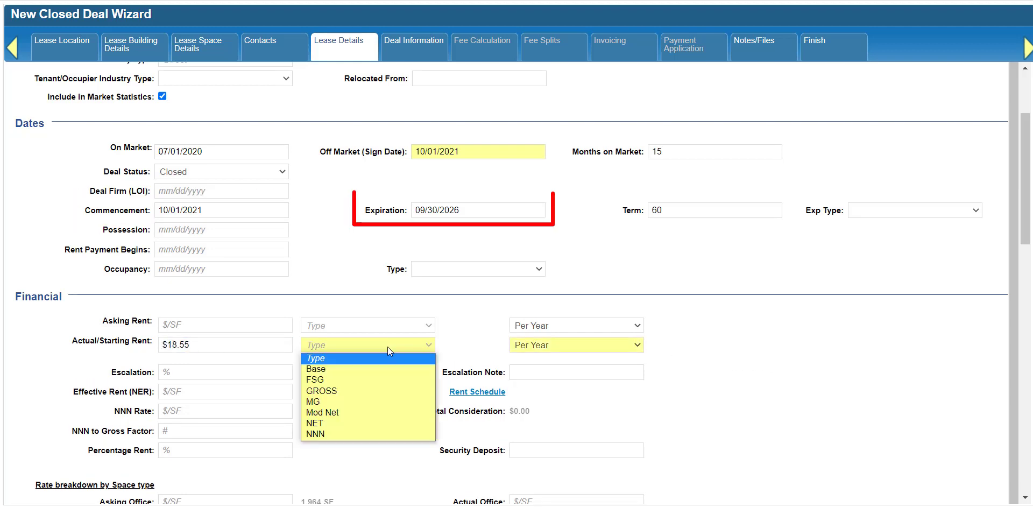
left_click(321, 391)
left_click(191, 364)
type("3")
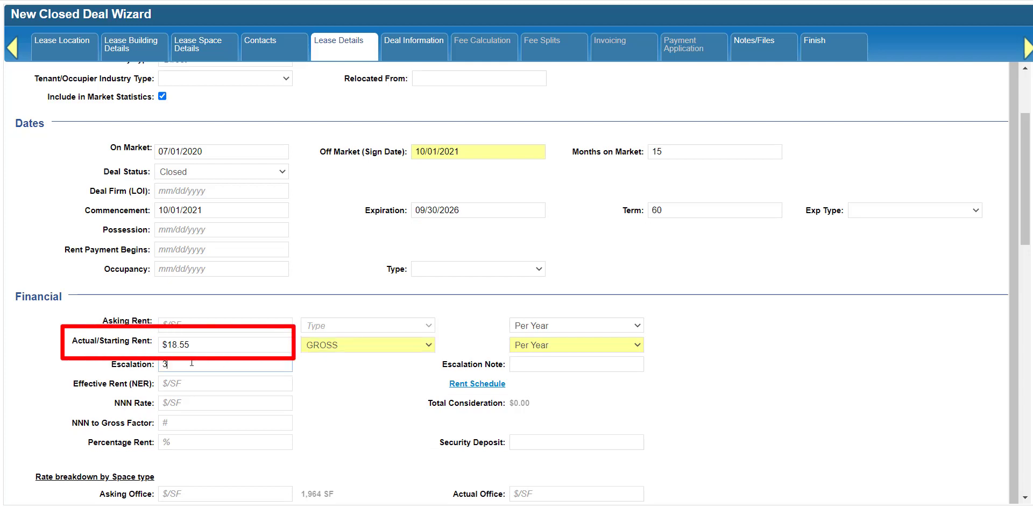
key("Tab")
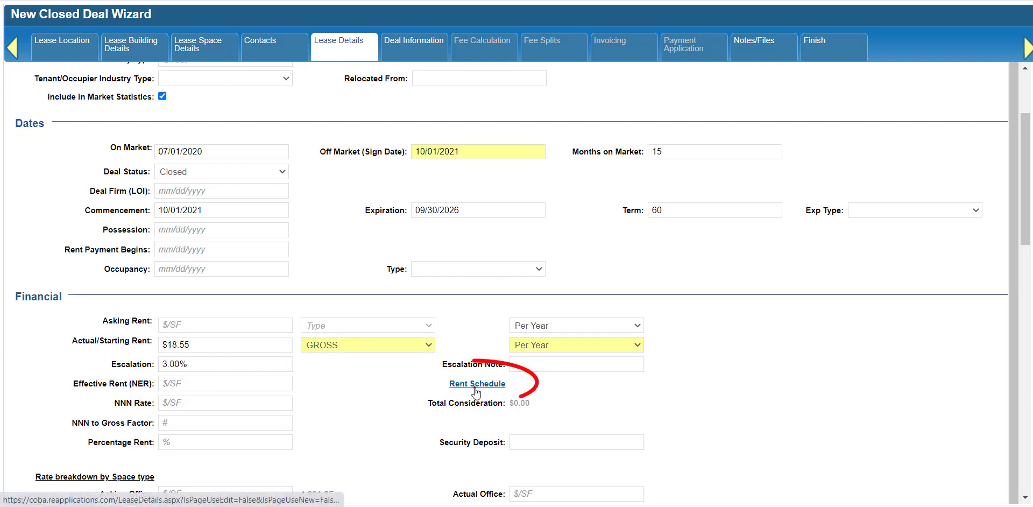
- Open the rent schedule and set the first period's end date to 09/30/2022
left_click(475, 386)
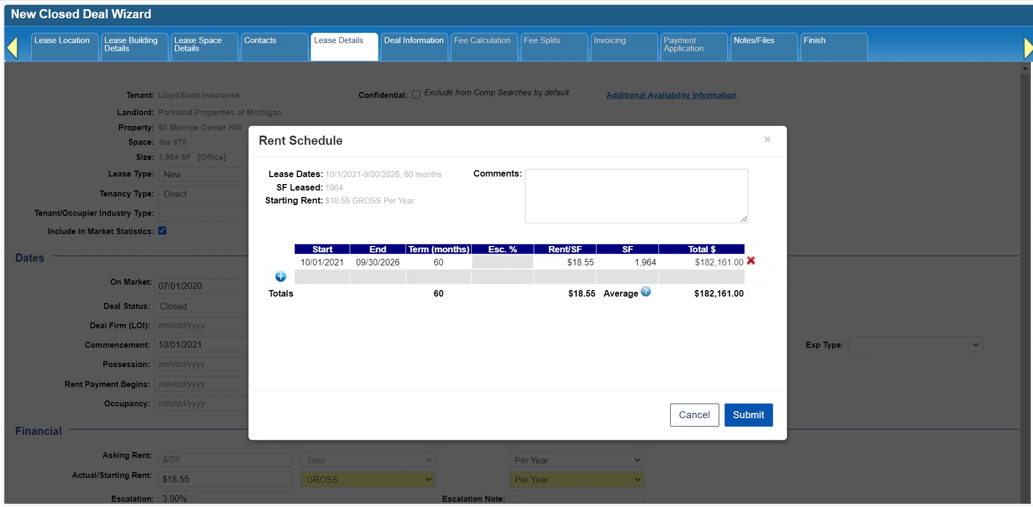
left_click(396, 262)
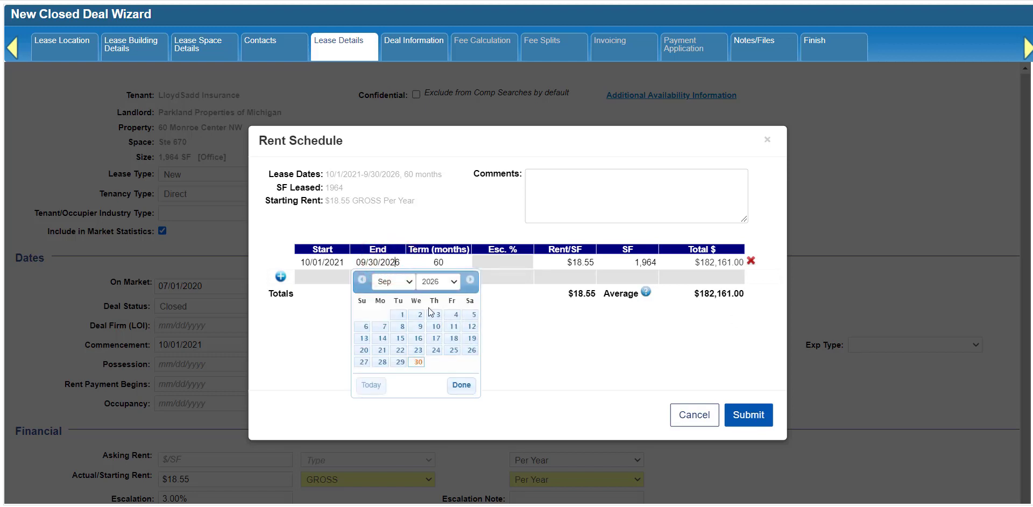
key("BackSpace")
type("2")
key("Tab")
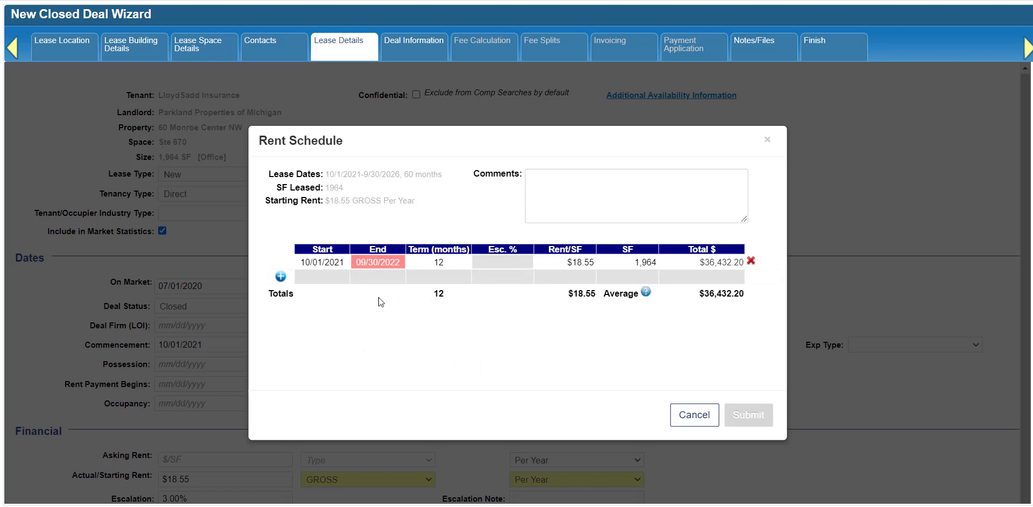
- Add a second period to the rent schedule and set its end date to 09/30/2023
left_click(281, 277)
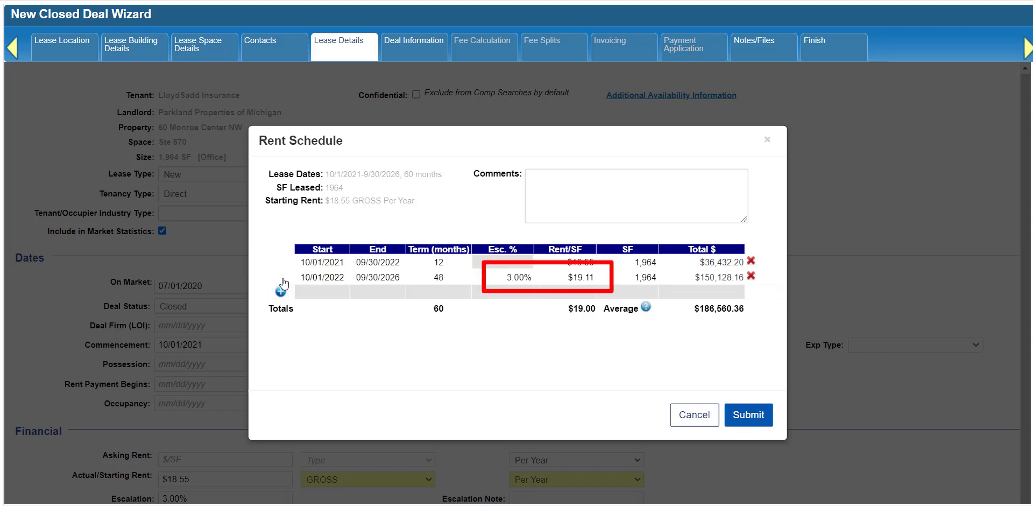
left_click(400, 277)
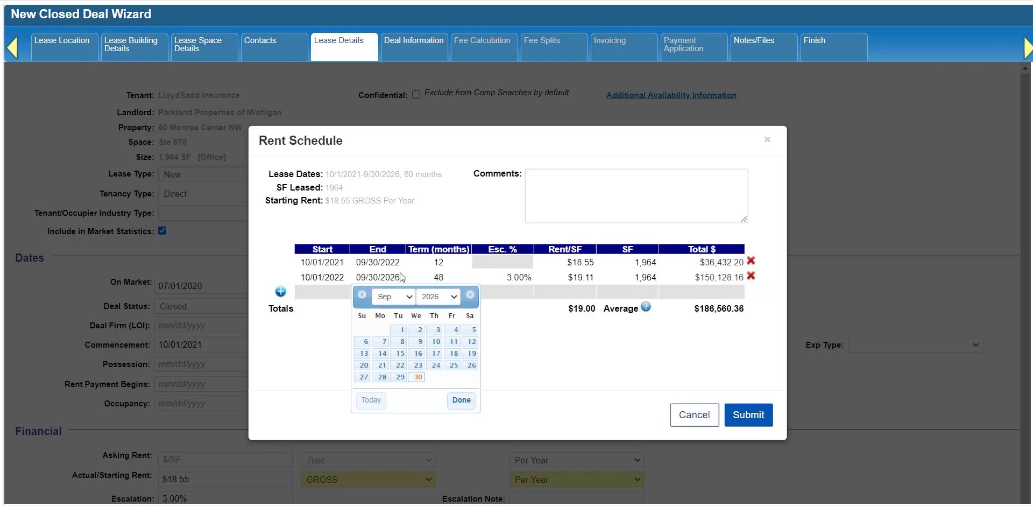
key("BackSpace")
type("3")
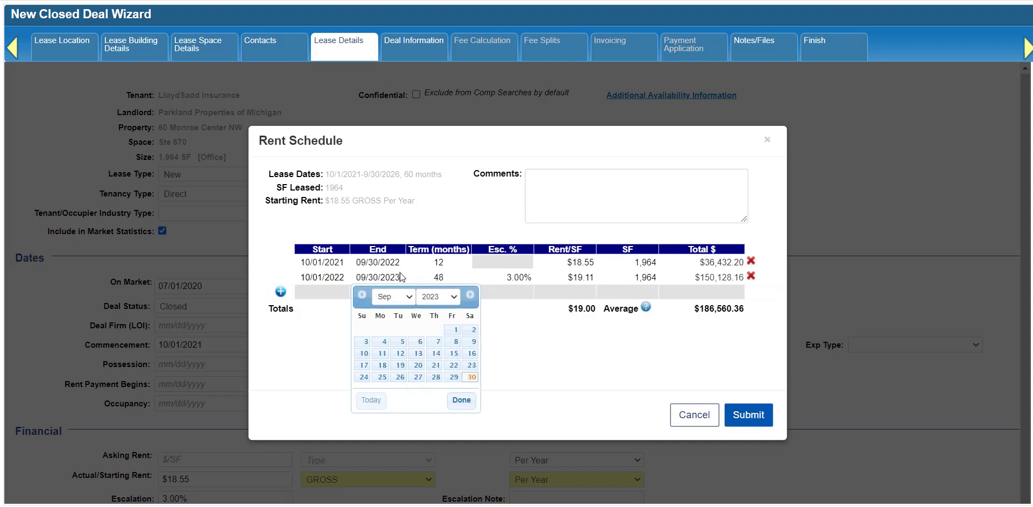
left_click(311, 300)
- Add a third period to the rent schedule and set its end date to 09/30/2024
left_click(280, 292)
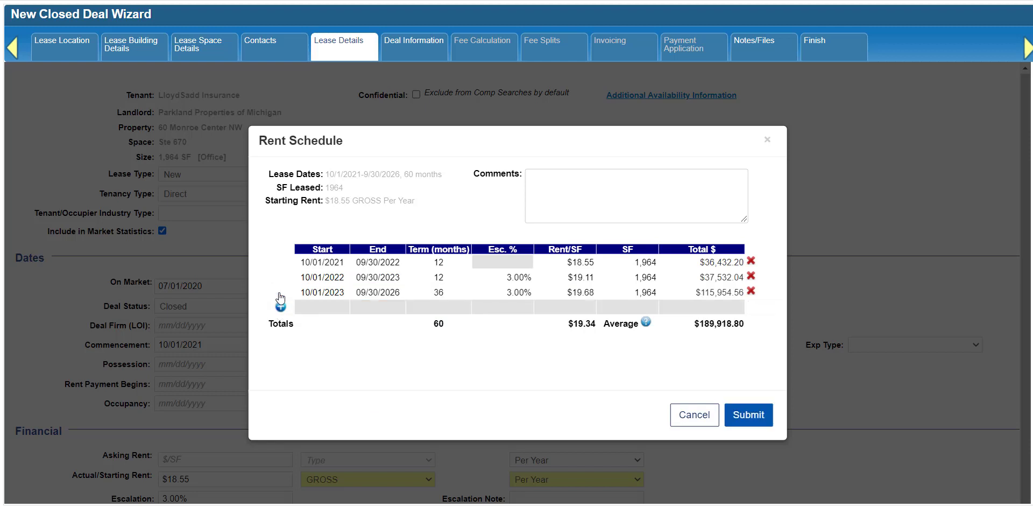
left_click(399, 293)
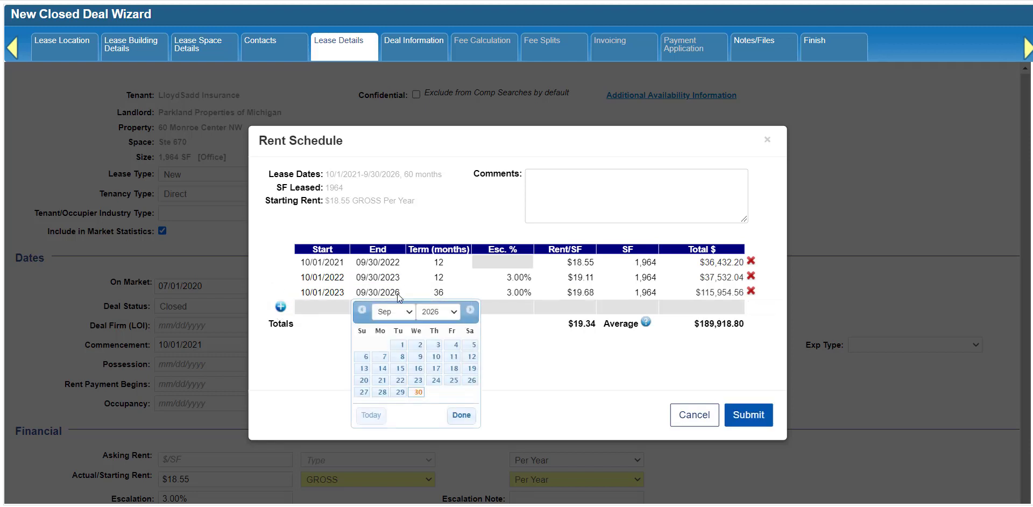
key("BackSpace")
type("4")
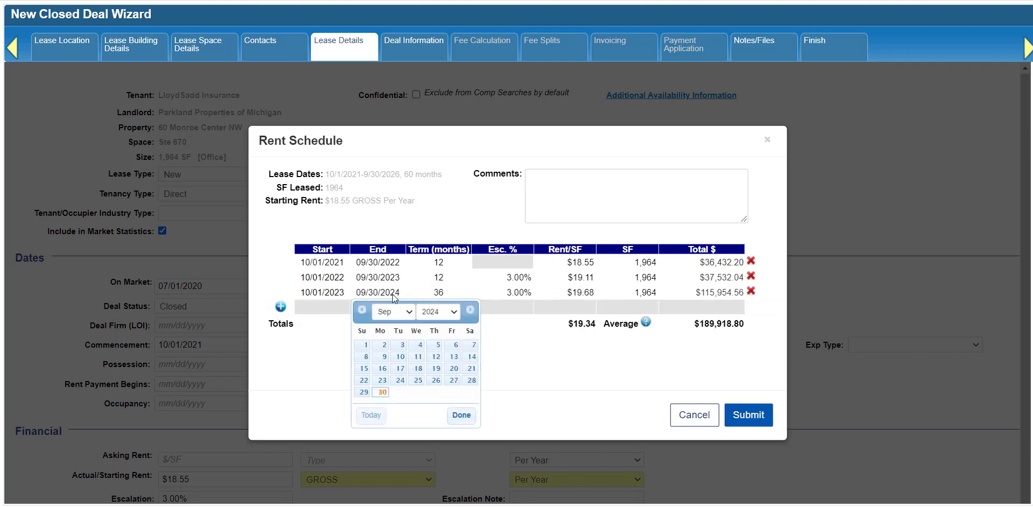
- Add a fourth rent schedule period ending 09/30/2025 with an escalation of 2.5%
left_click(280, 307)
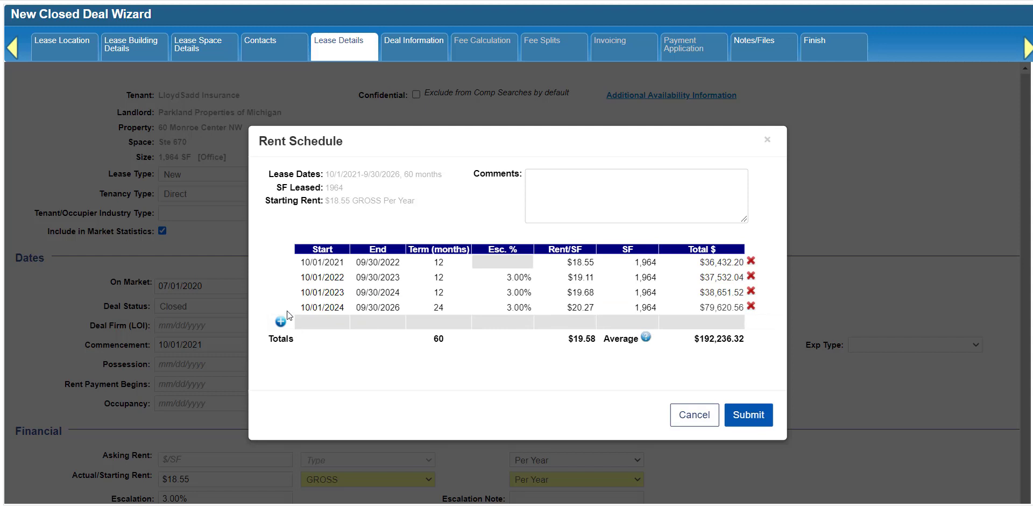
left_click(401, 308)
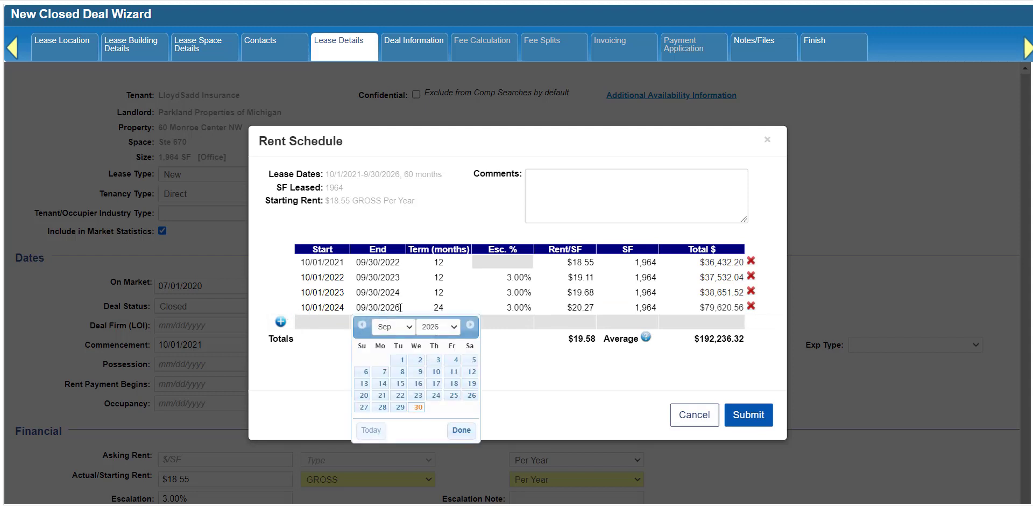
key("BackSpace")
type("4")
key("Tab")
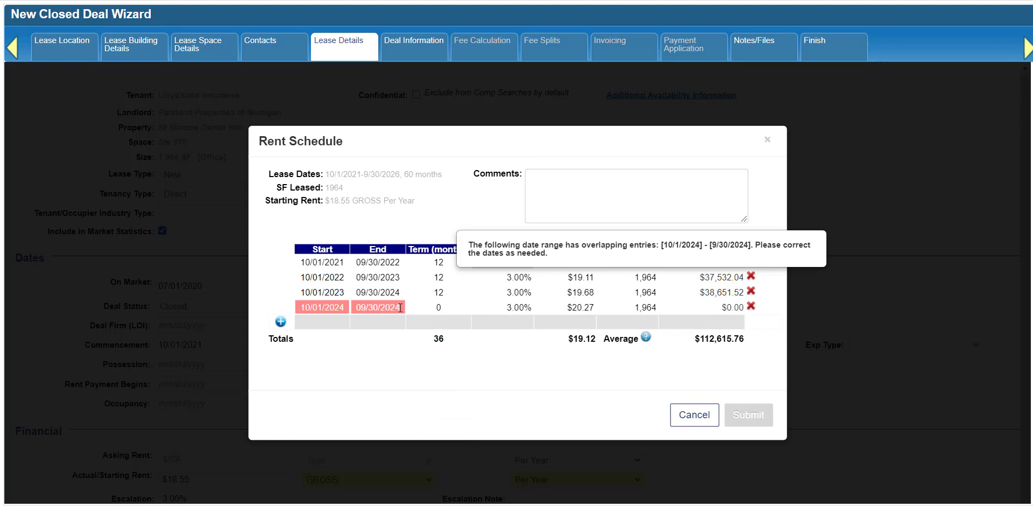
left_click(401, 308)
key("BackSpace")
type("5")
key("Tab")
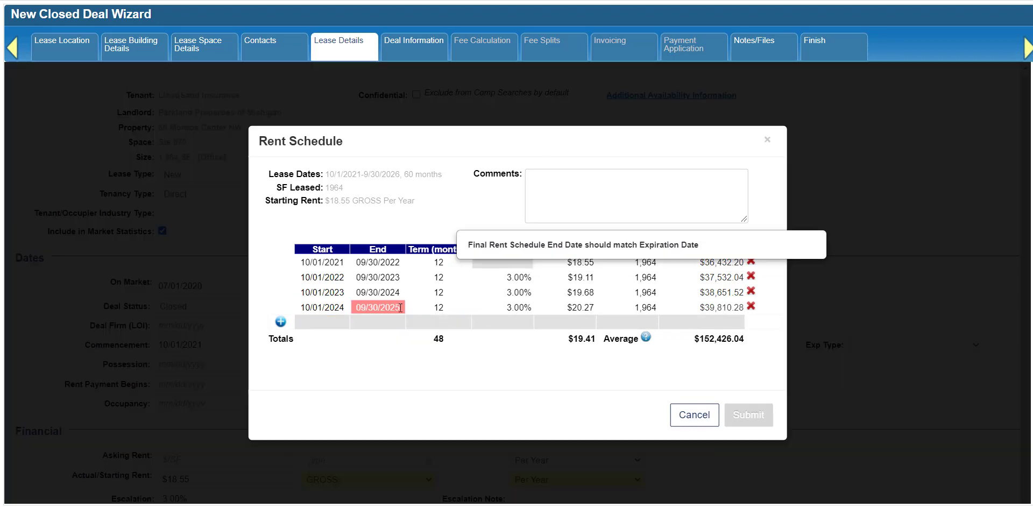
left_click(504, 307)
type("2.5")
key("Tab")
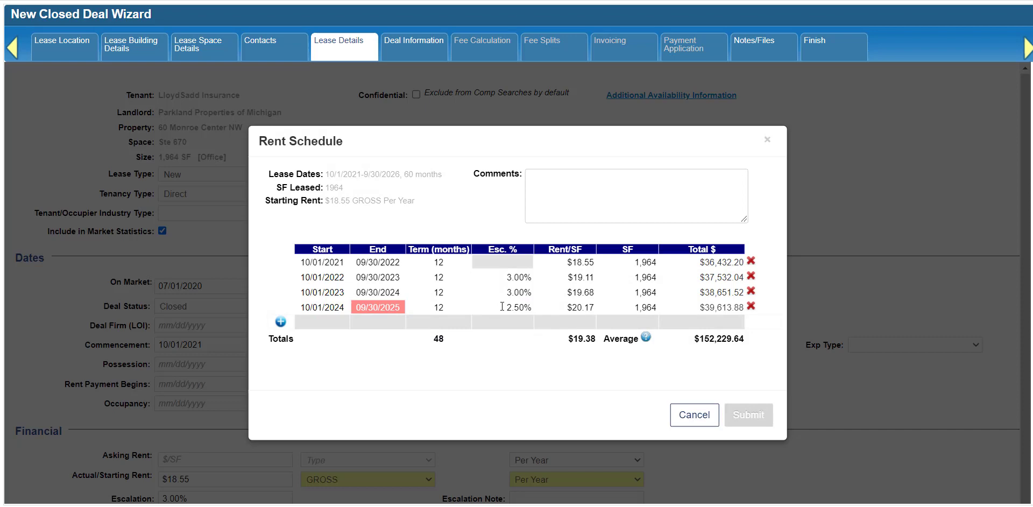
- Add a final rent schedule period with a 2.5% escalation and submit the schedule
left_click(280, 321)
left_click(509, 322)
type("2.5")
key("Tab")
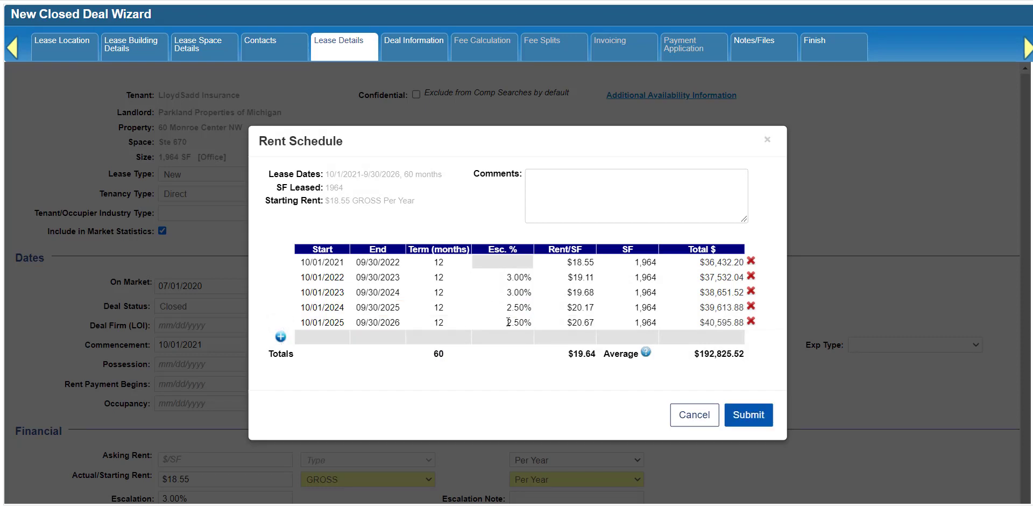
left_click(759, 418)
- Submit the completed lease details page and continue to the wizard's next stage
scroll(760, 423, "down", 7)
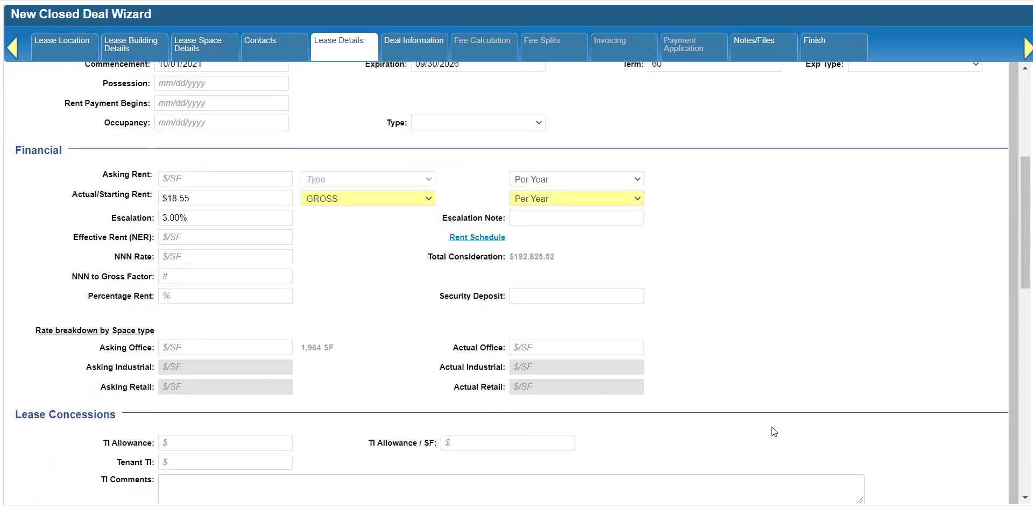
scroll(773, 431, "down", 4)
scroll(772, 427, "down", 3)
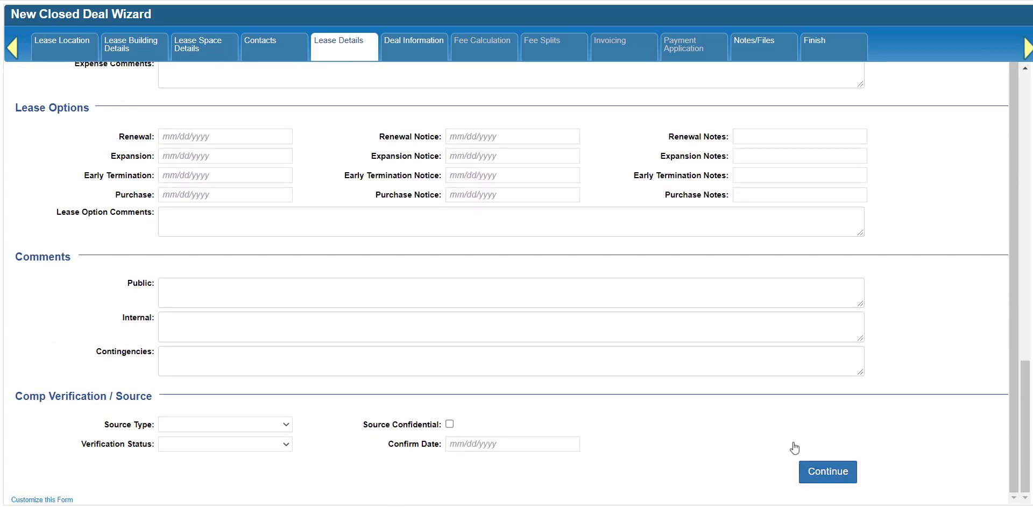
left_click(829, 471)
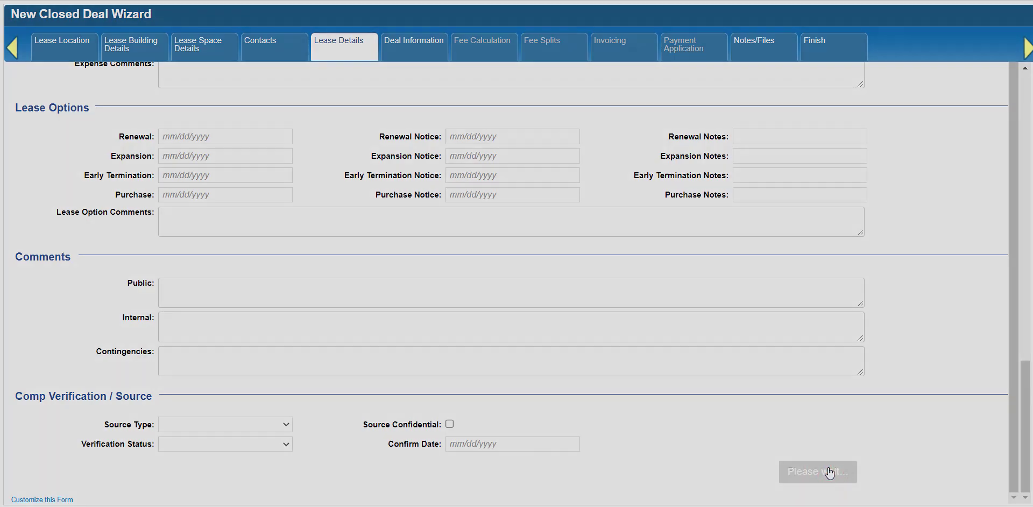